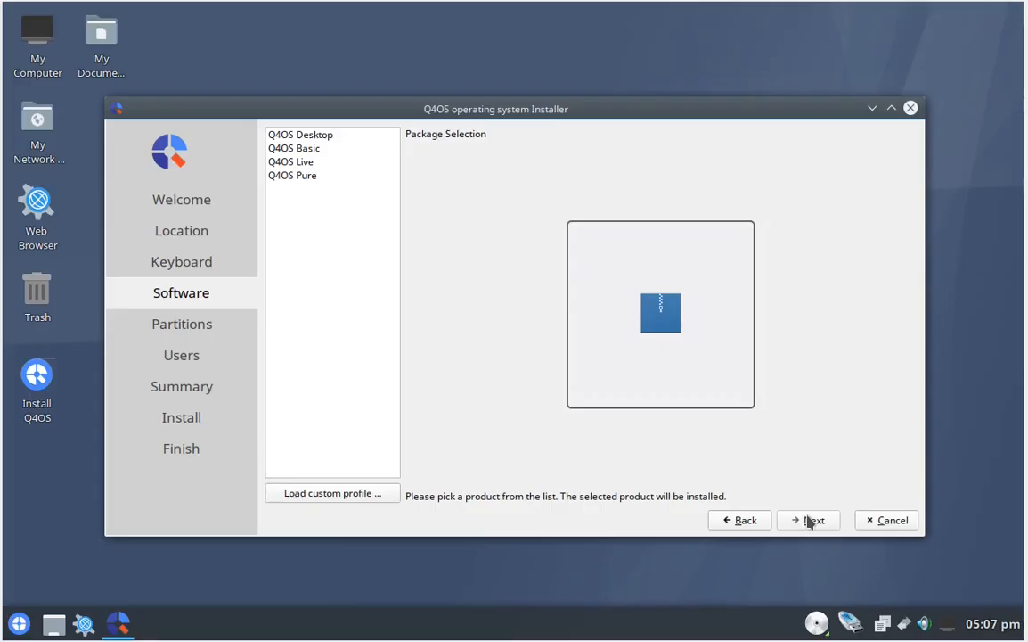
- Compare the software profiles, choose Q4OS Live for the installation and continue to the partition setup
click(301, 148)
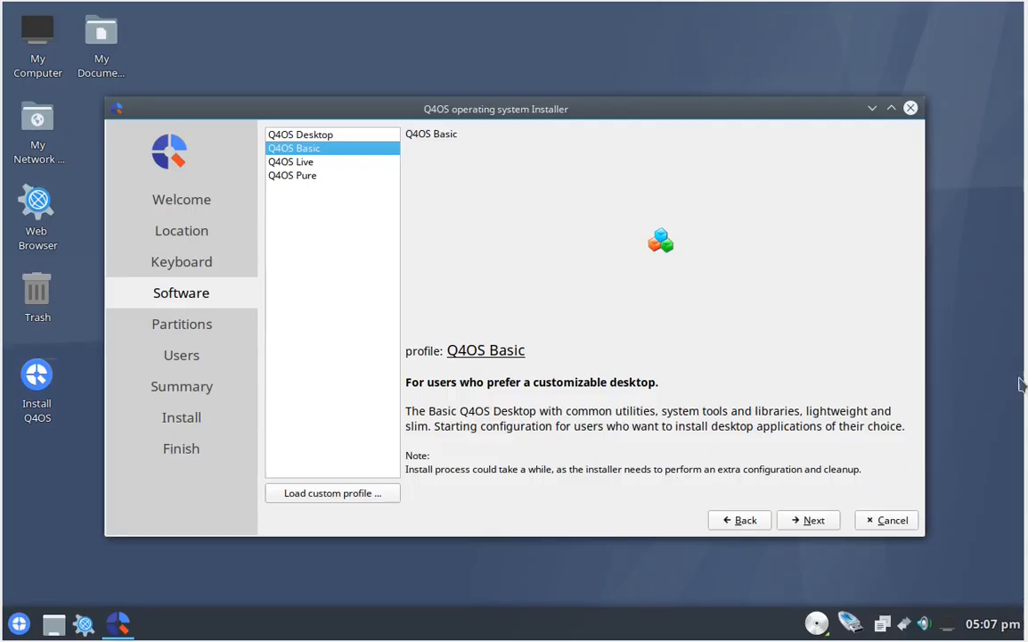
click(313, 134)
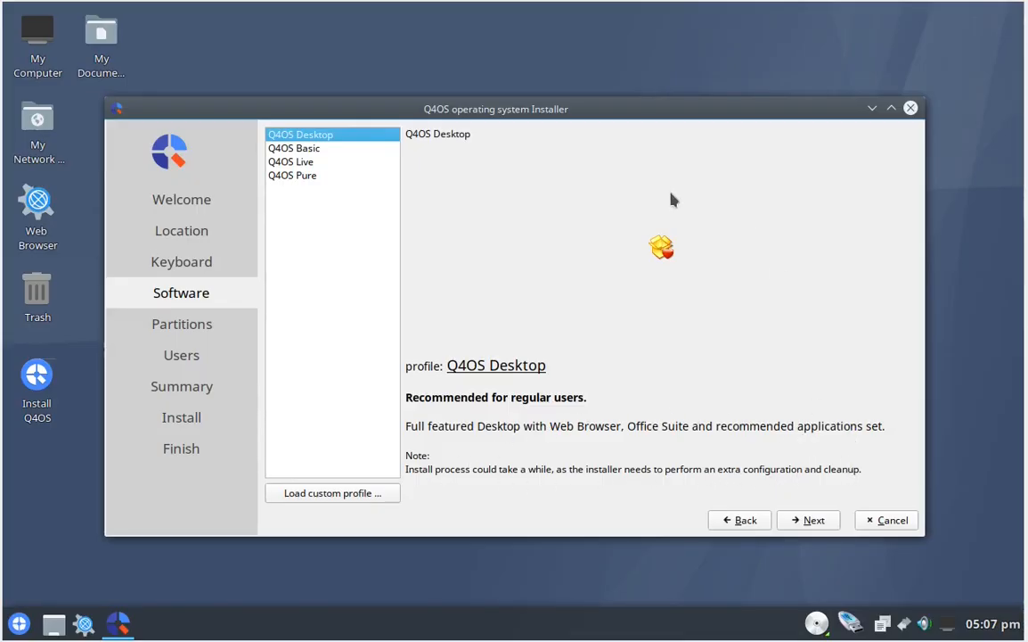
click(295, 163)
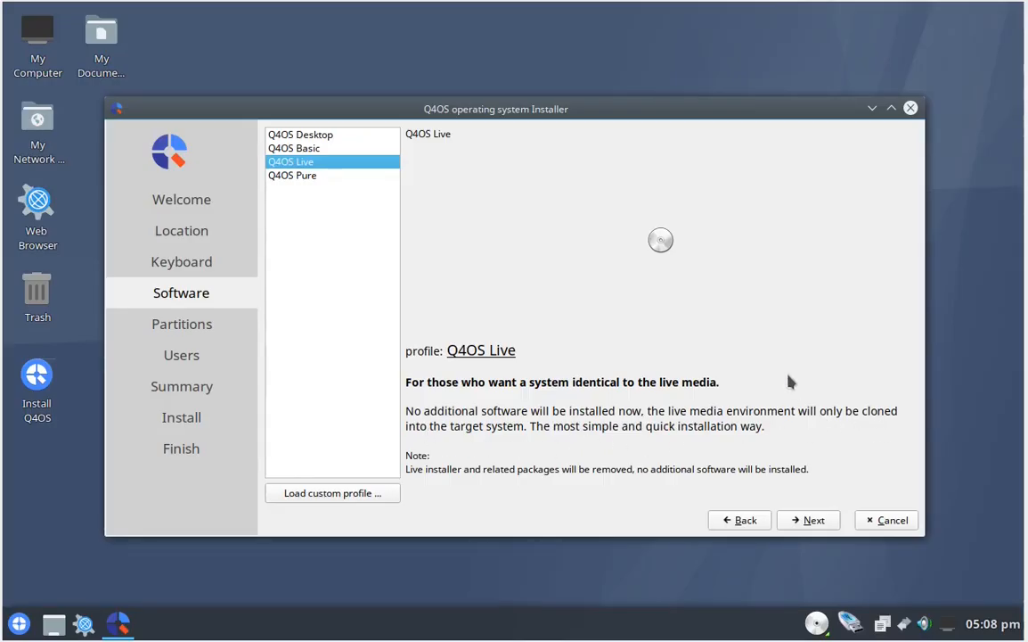
click(292, 176)
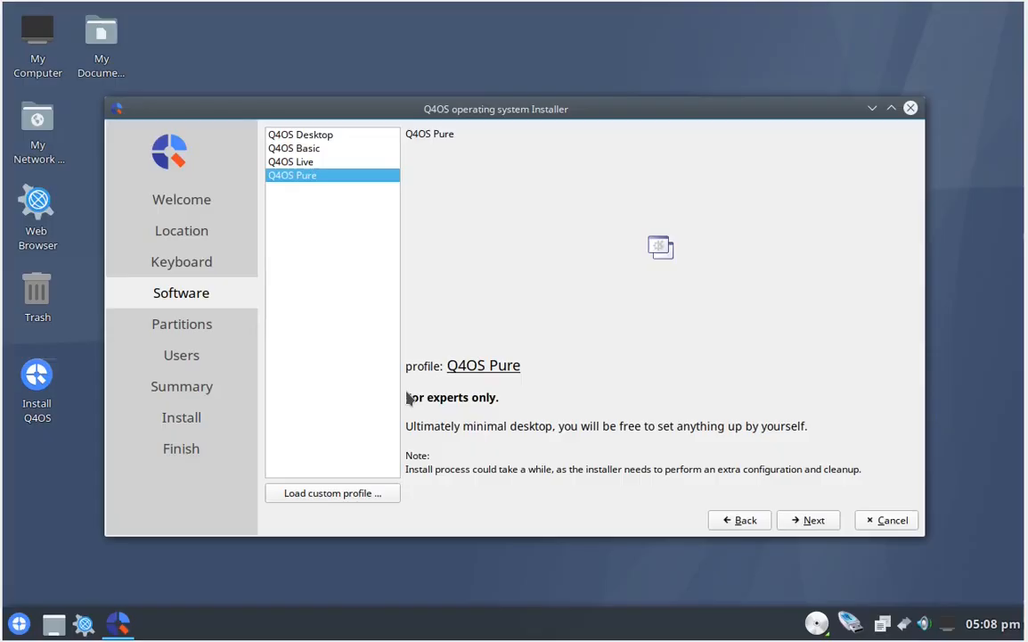
click(287, 162)
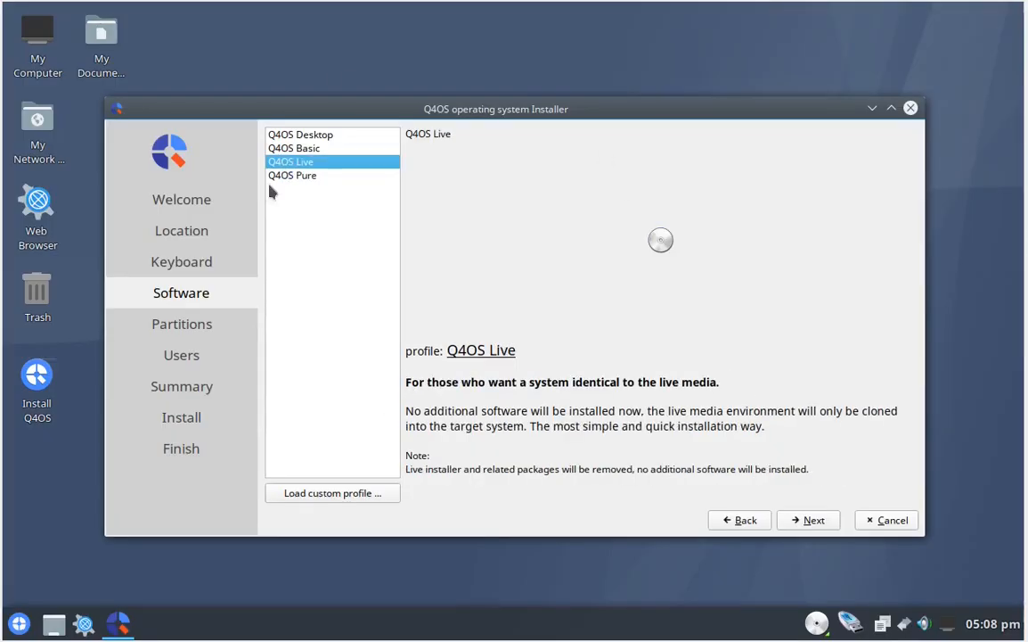
click(813, 523)
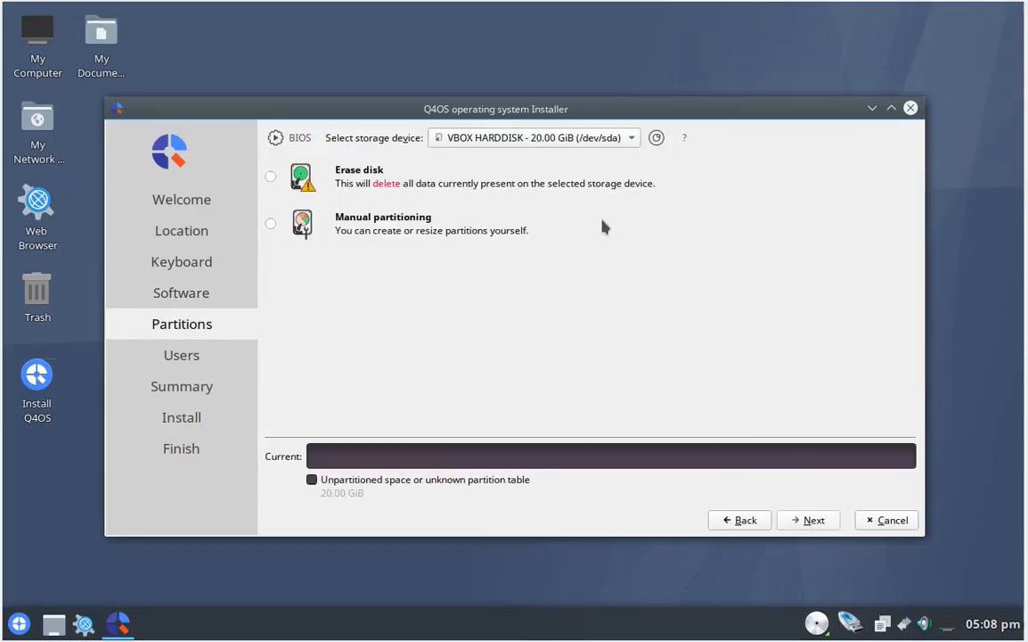
- Check which storage devices are offered for installation and move the installer window to free desktop space
click(574, 137)
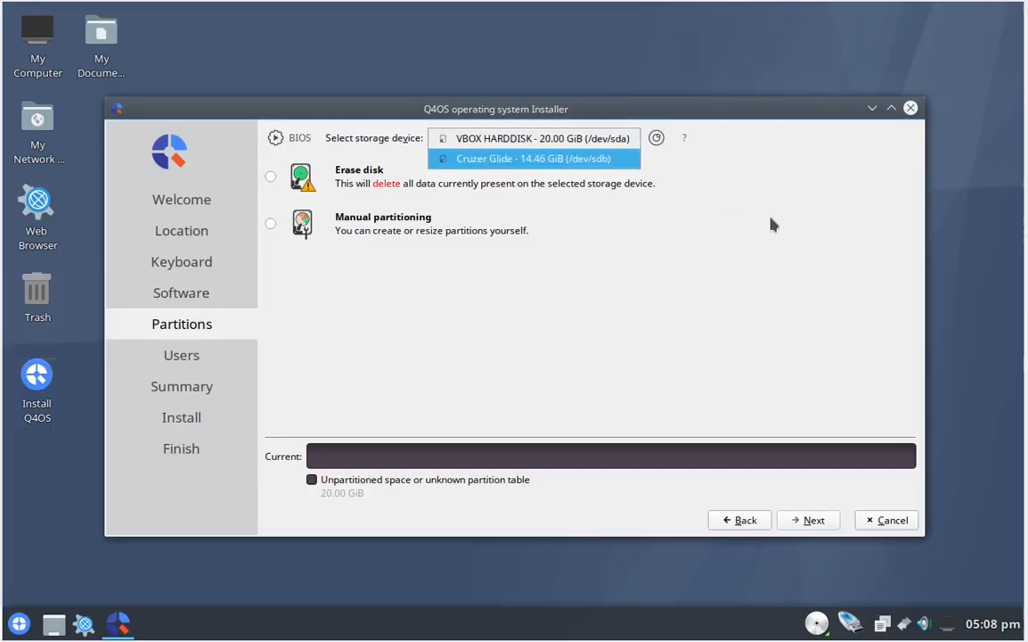
click(696, 195)
drag(837, 109, 926, 23)
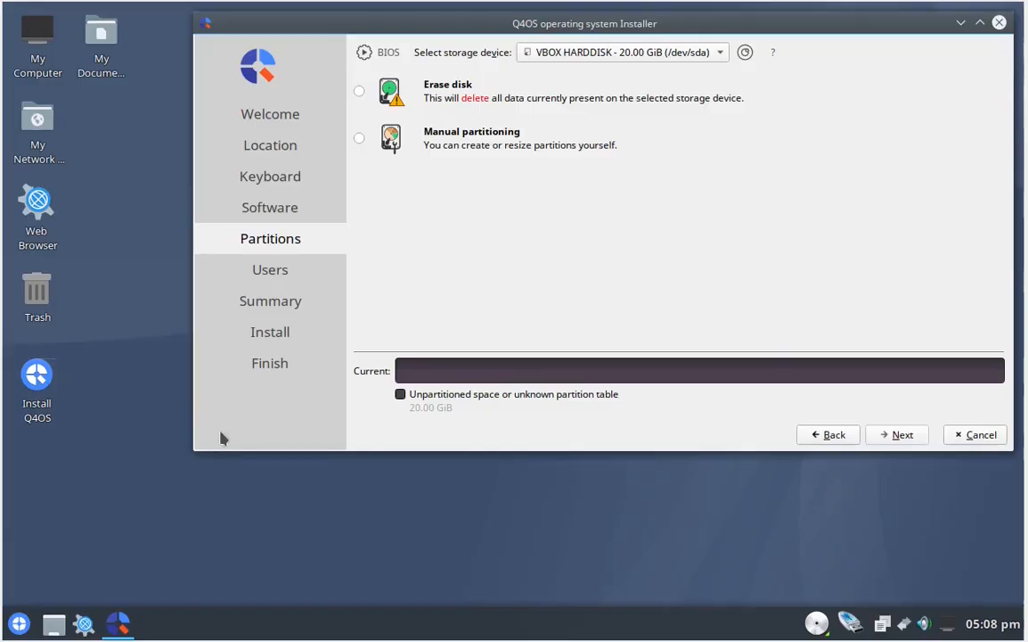
- Open a Konsole terminal session alongside the installer
click(18, 621)
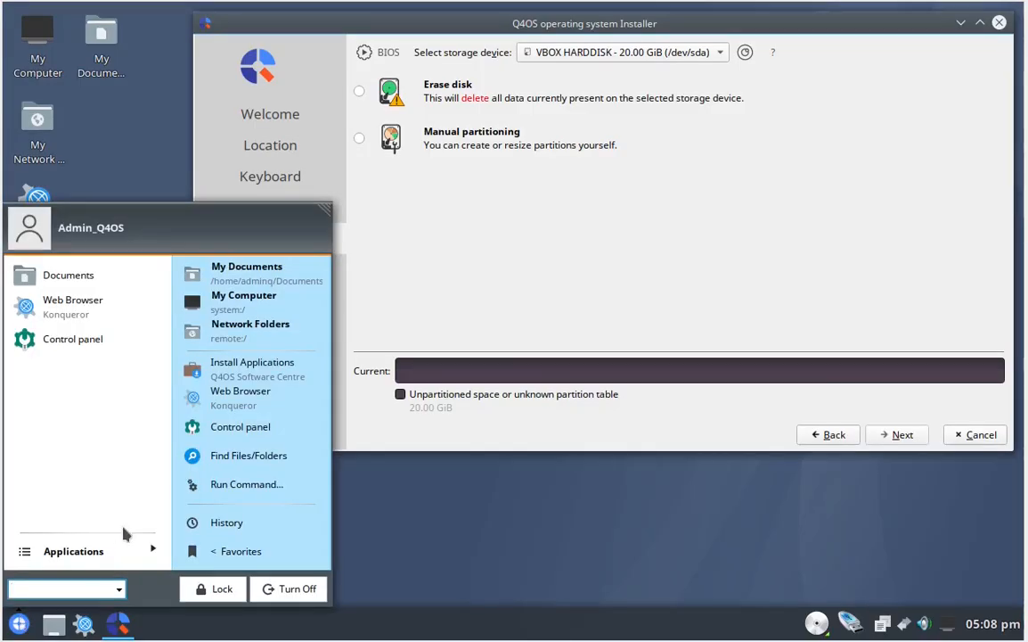
click(99, 548)
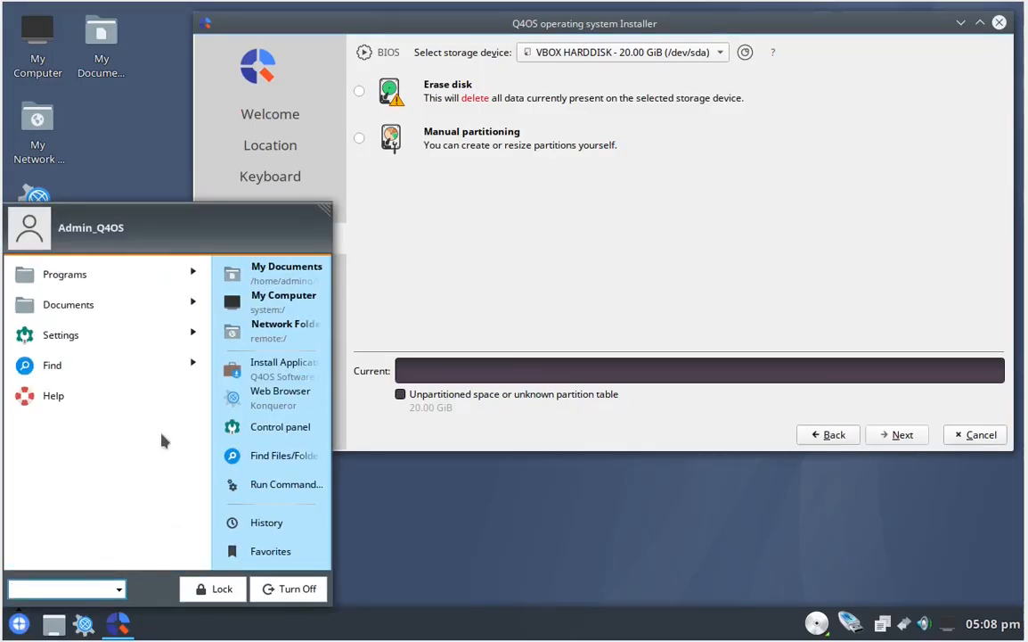
click(136, 280)
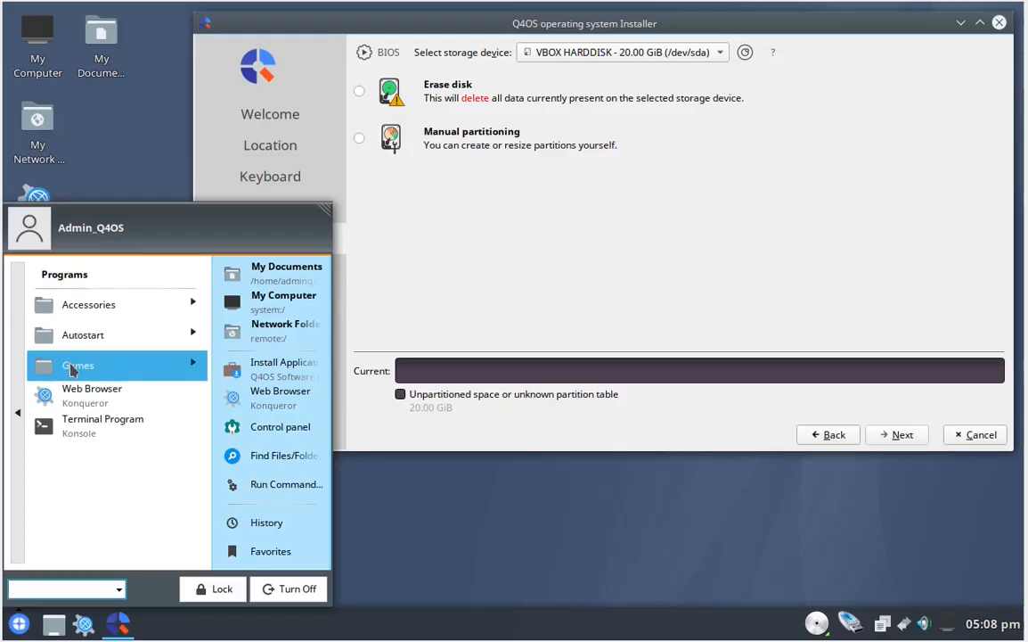
click(96, 308)
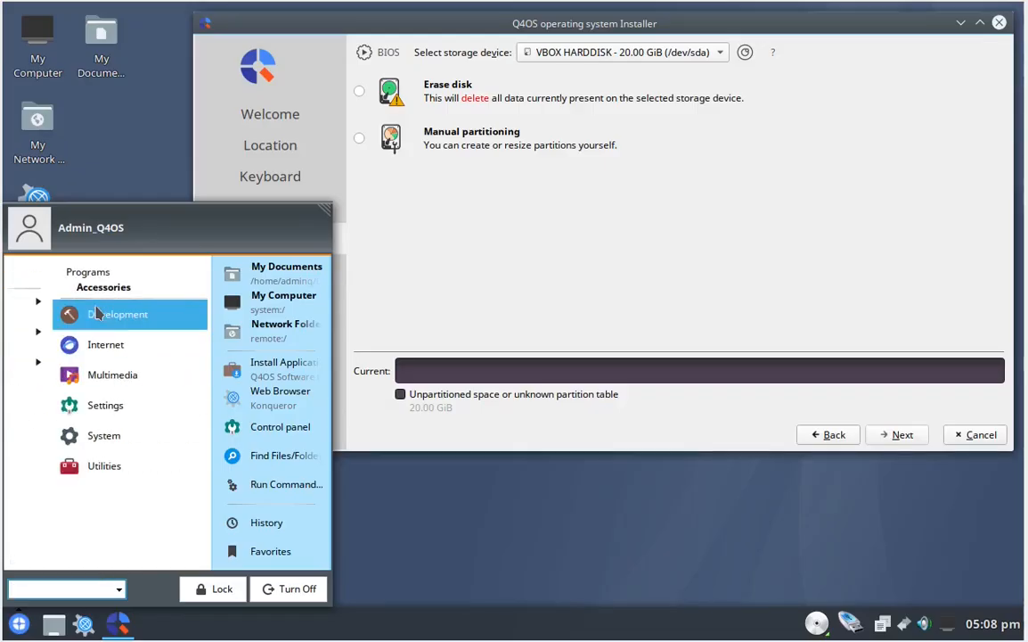
click(69, 472)
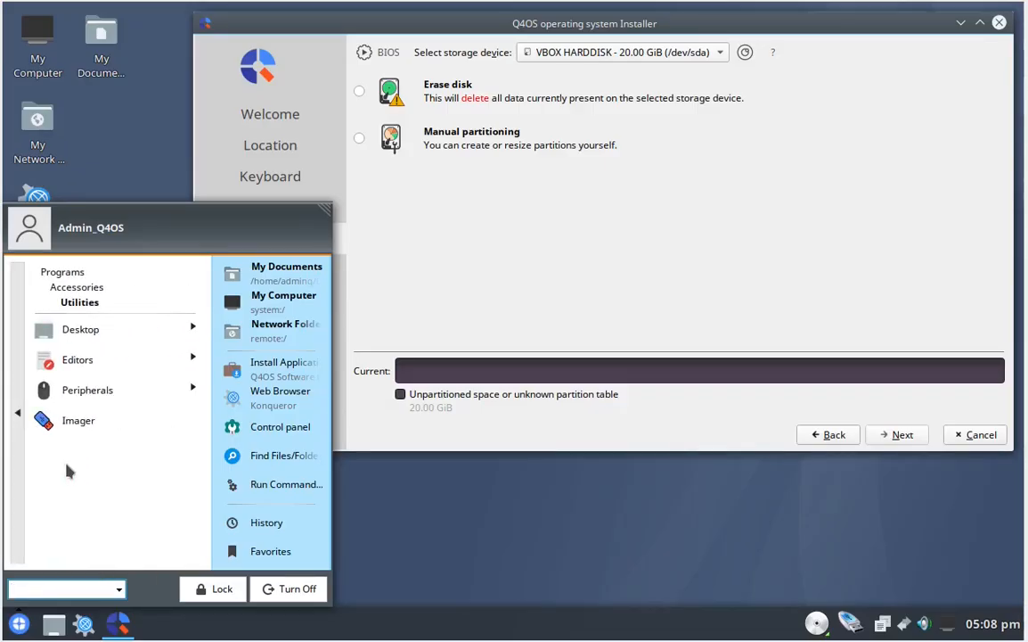
click(24, 412)
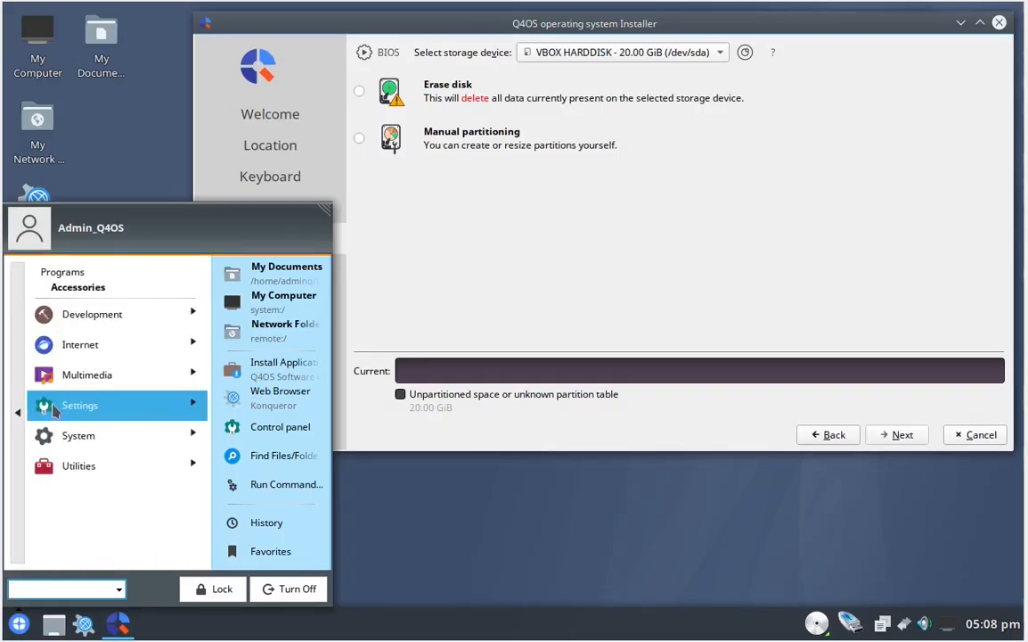
click(46, 432)
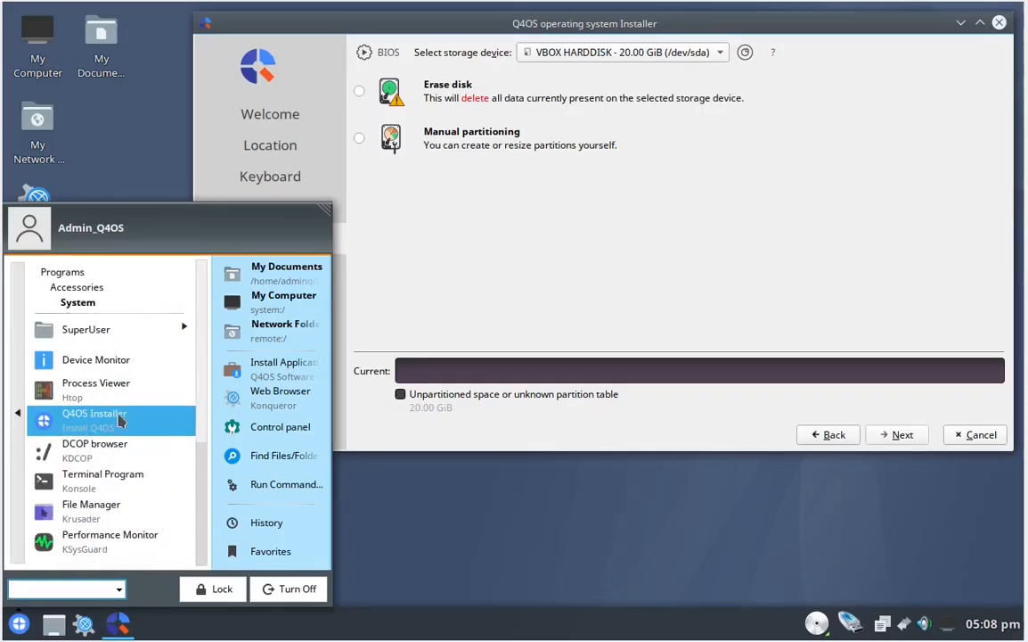
click(101, 482)
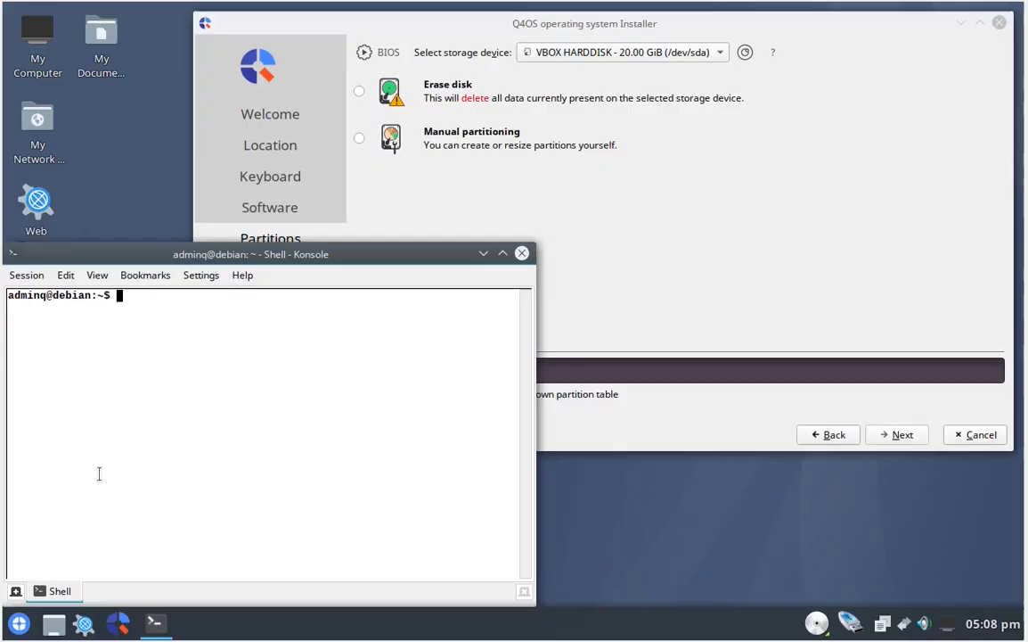
- Move the terminal window clear of the desktop corner and list the block devices with lsblk
drag(388, 256, 635, 200)
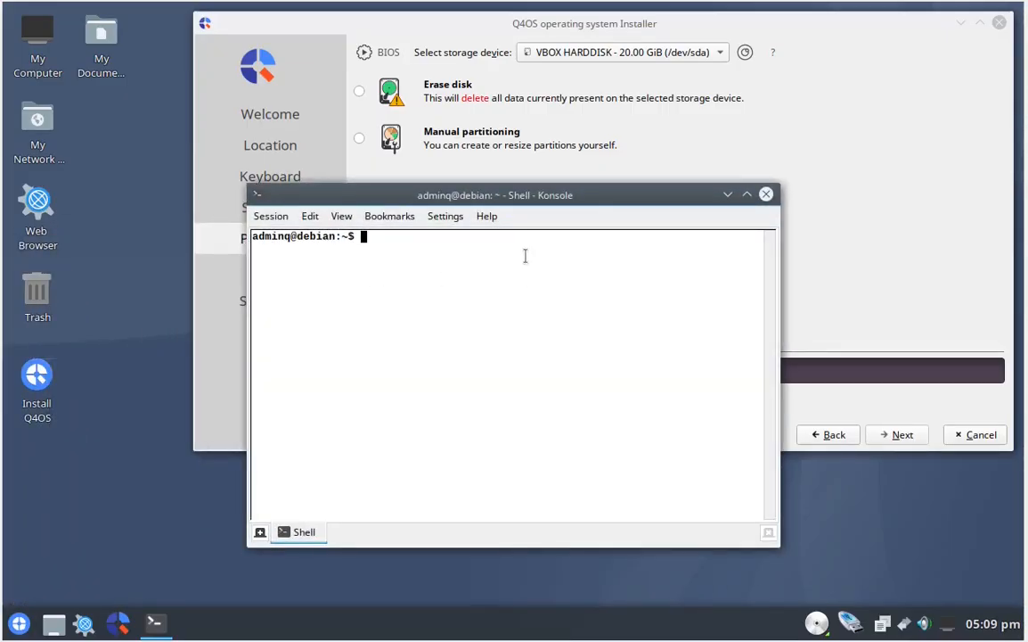
text(lsblk)
key(Return)
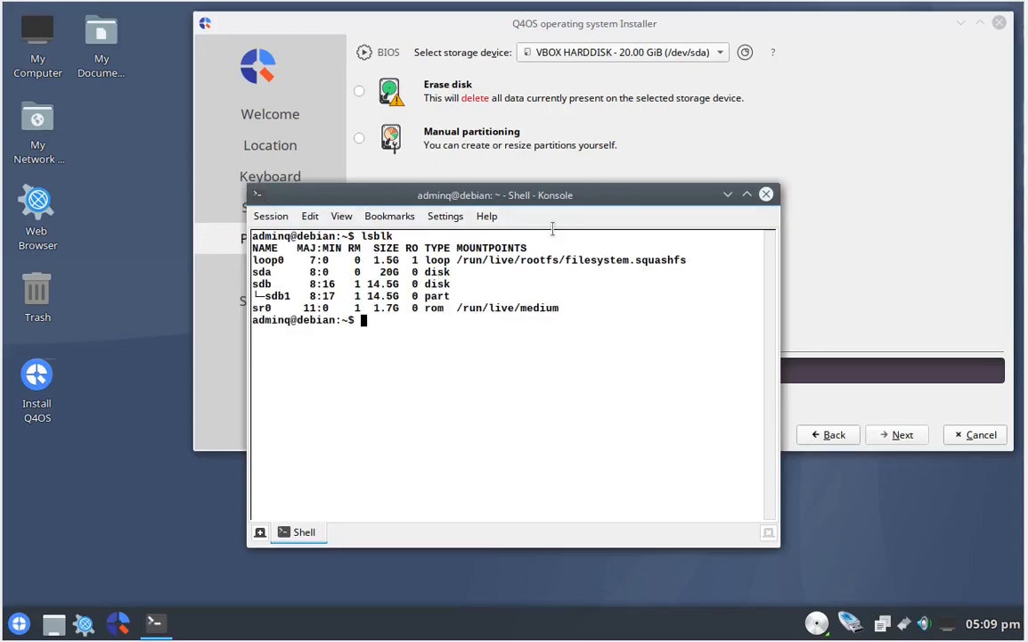
- Move the terminal off the installer's partition options and examine the names and sizes of sda and sdb in the lsblk listing
drag(571, 196, 584, 436)
double_click(278, 514)
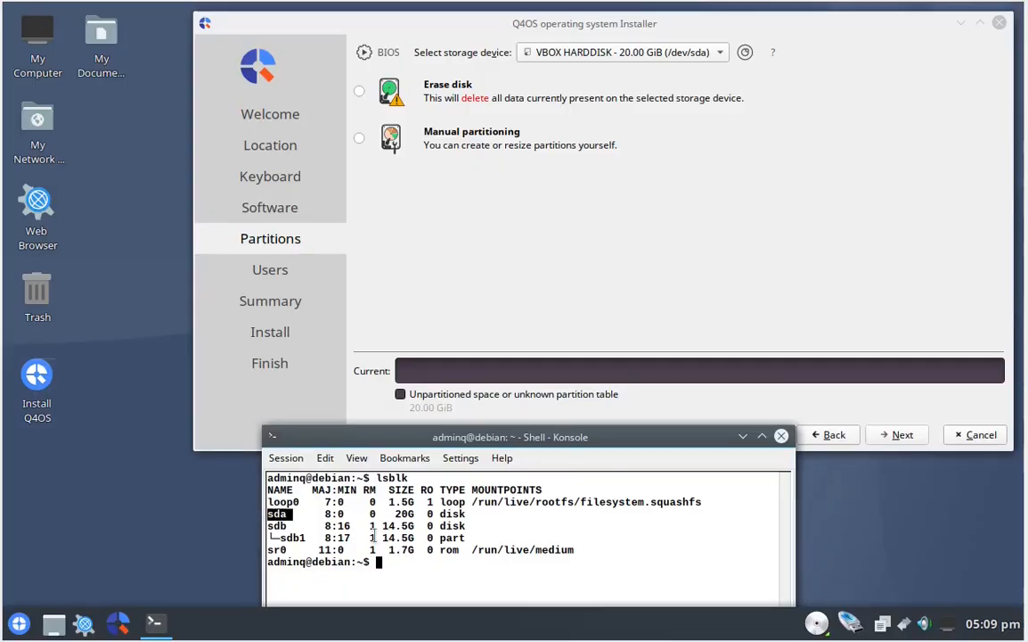
double_click(406, 514)
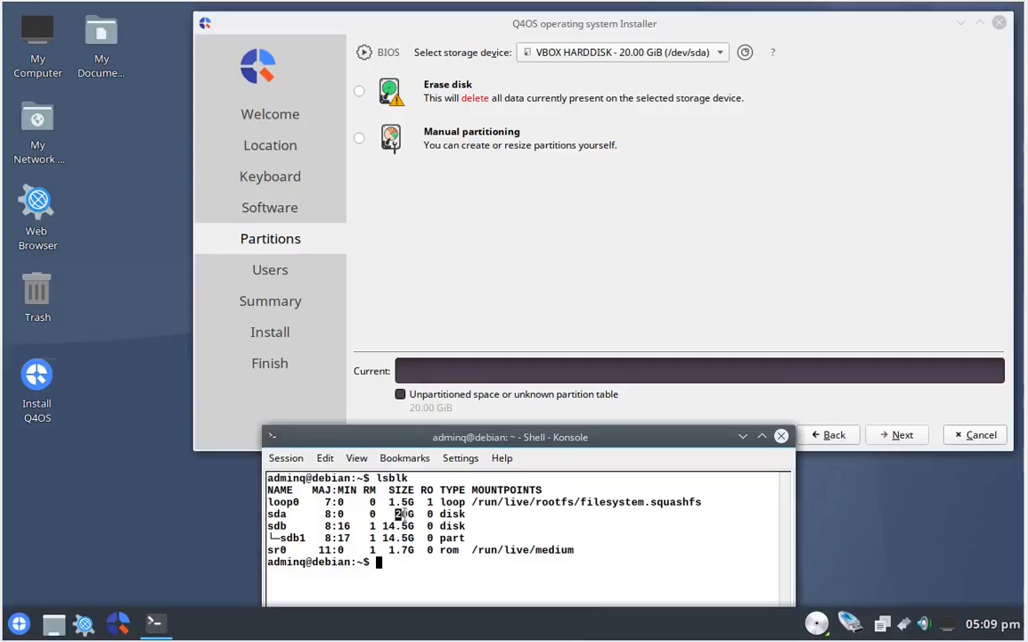
double_click(276, 526)
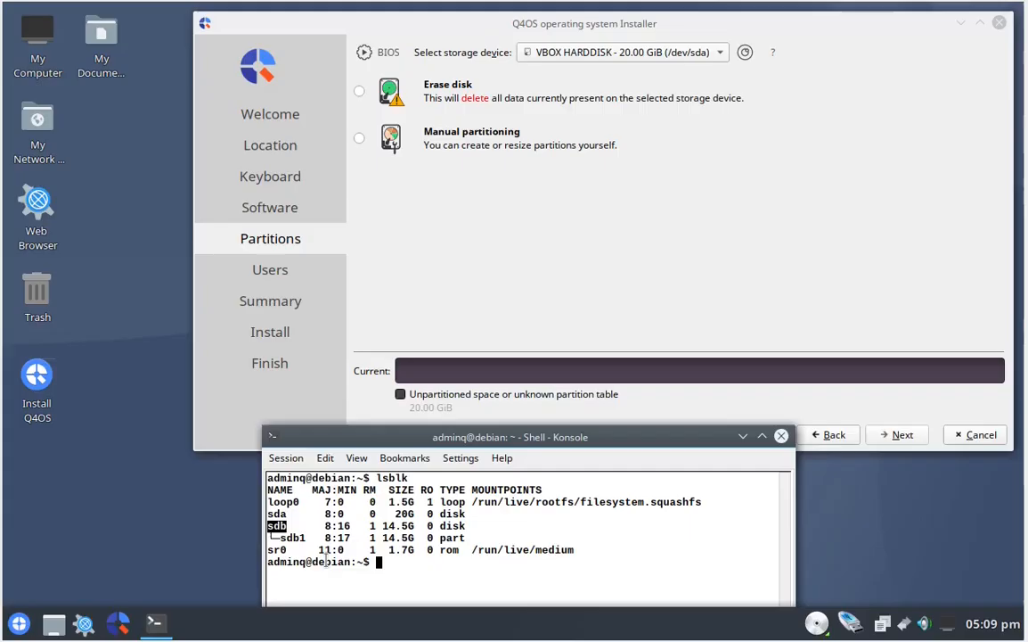
double_click(386, 526)
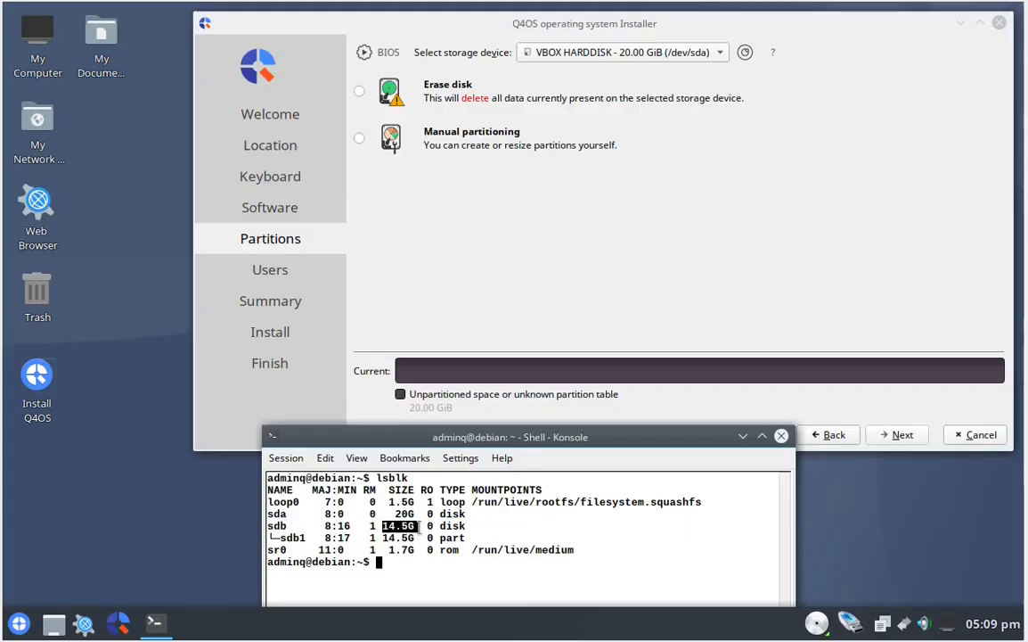
- Choose VBOX HARDDISK (/dev/sda) as the storage device and cross-check sda in the lsblk listing
click(726, 54)
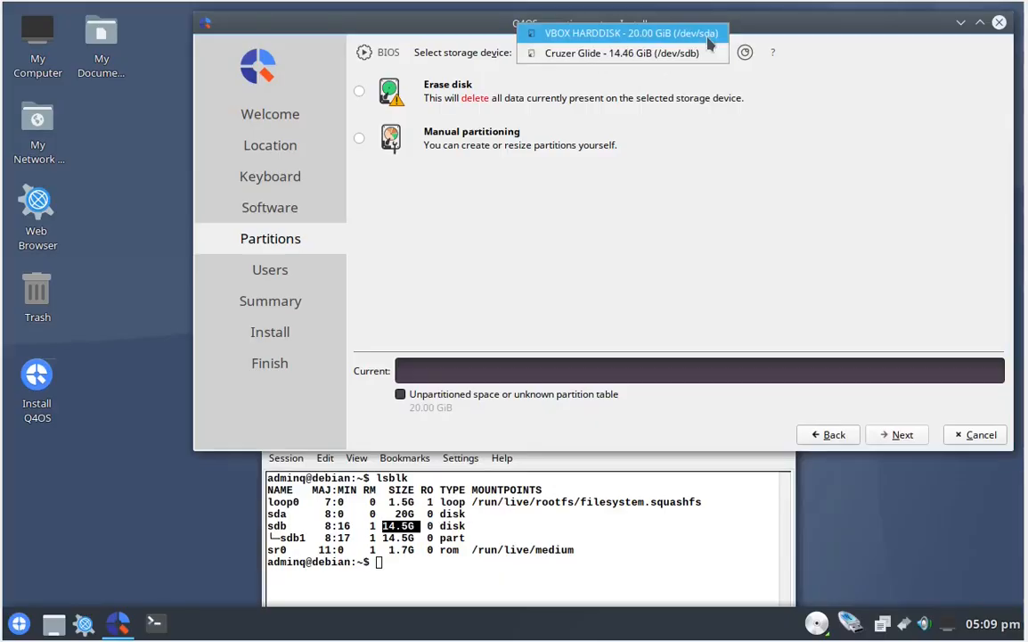
click(631, 34)
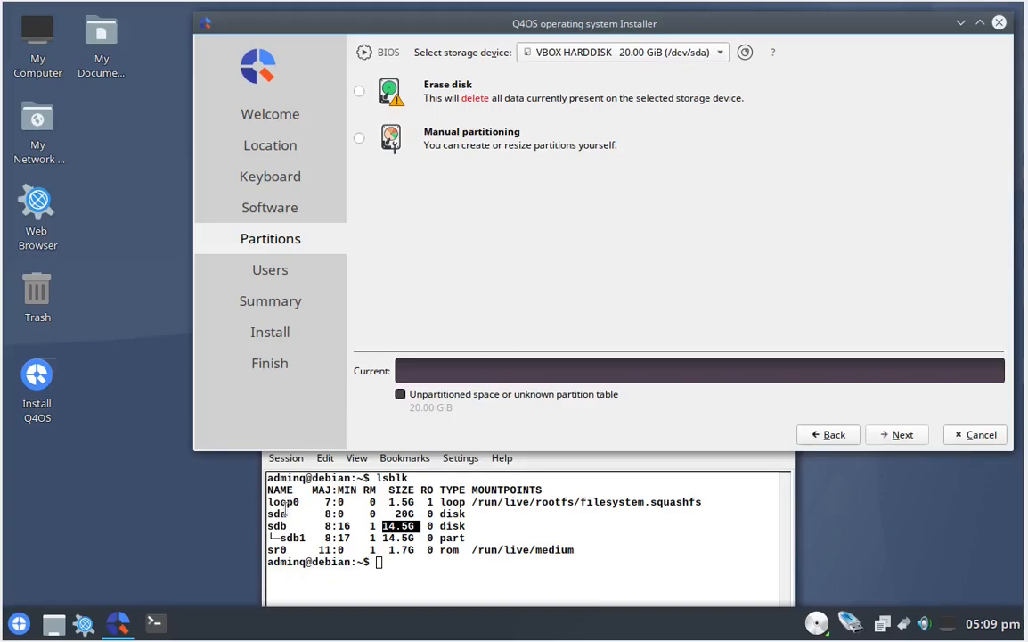
drag(284, 509, 261, 508)
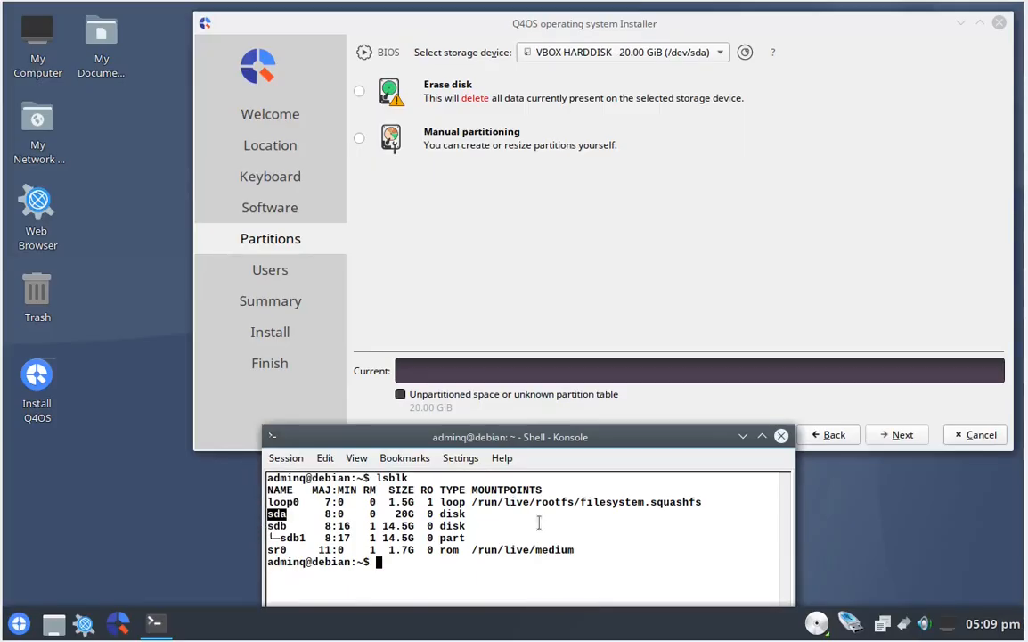
- Minimize the terminal, choose Erase disk for the selected storage device and continue to the user settings
click(744, 436)
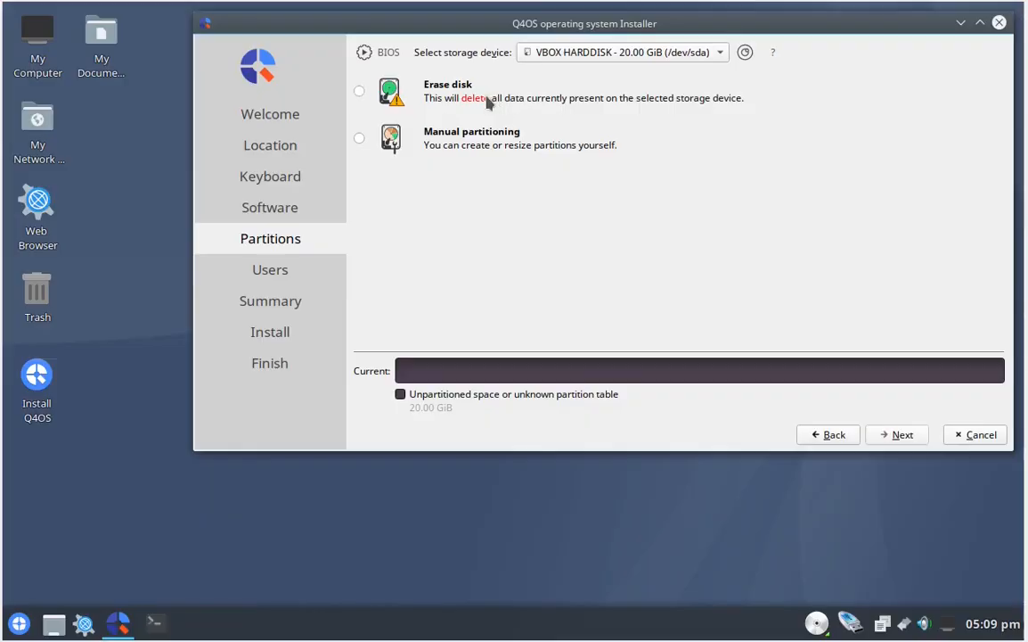
click(357, 93)
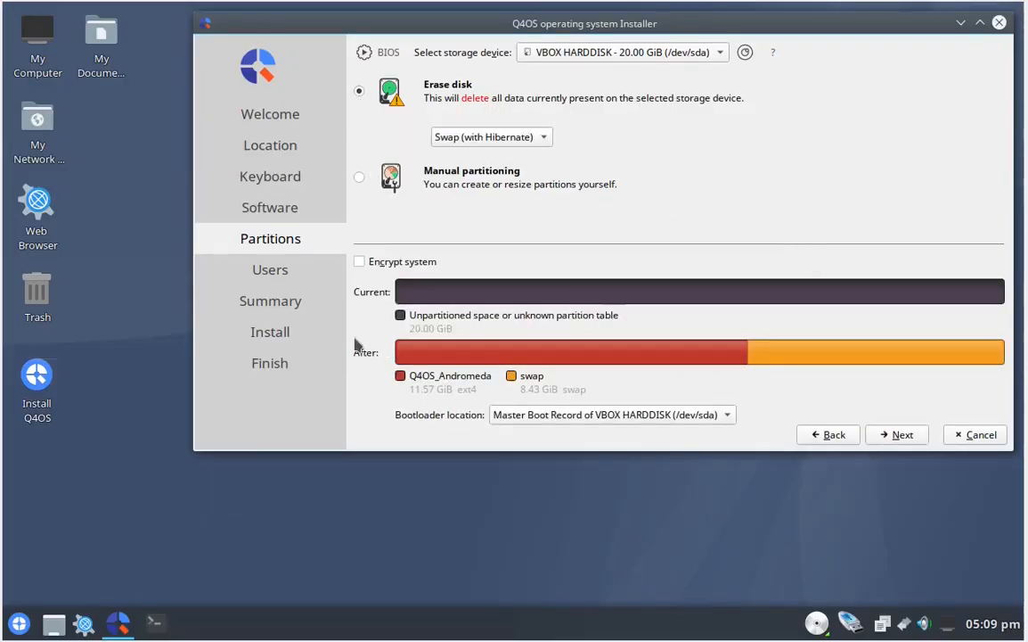
click(904, 441)
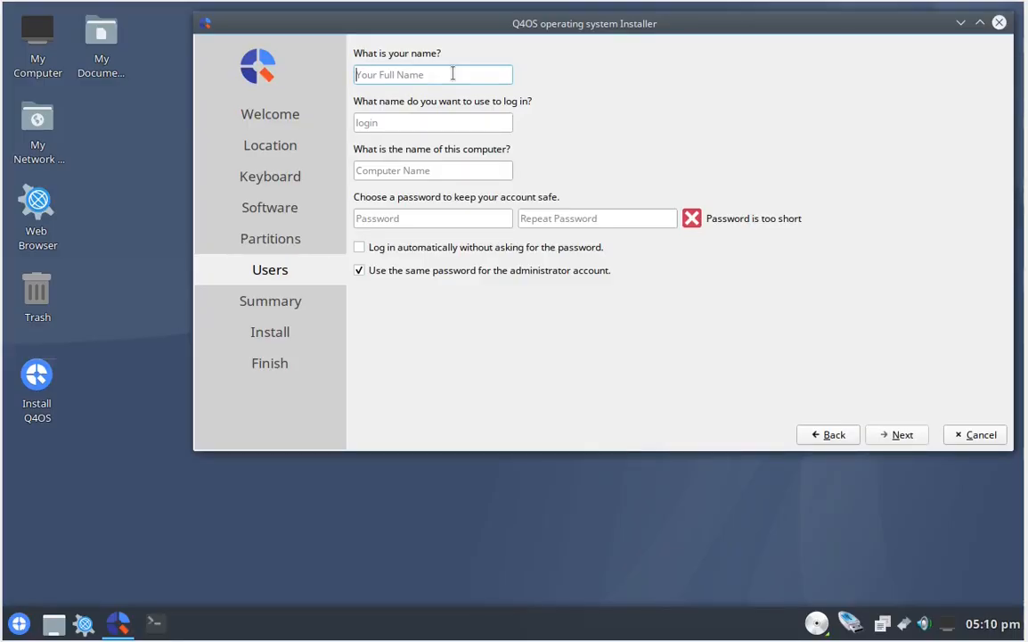
- Enter Common Sense Linux as the full name and shorten the suggested login name to common
text(Common Sens)
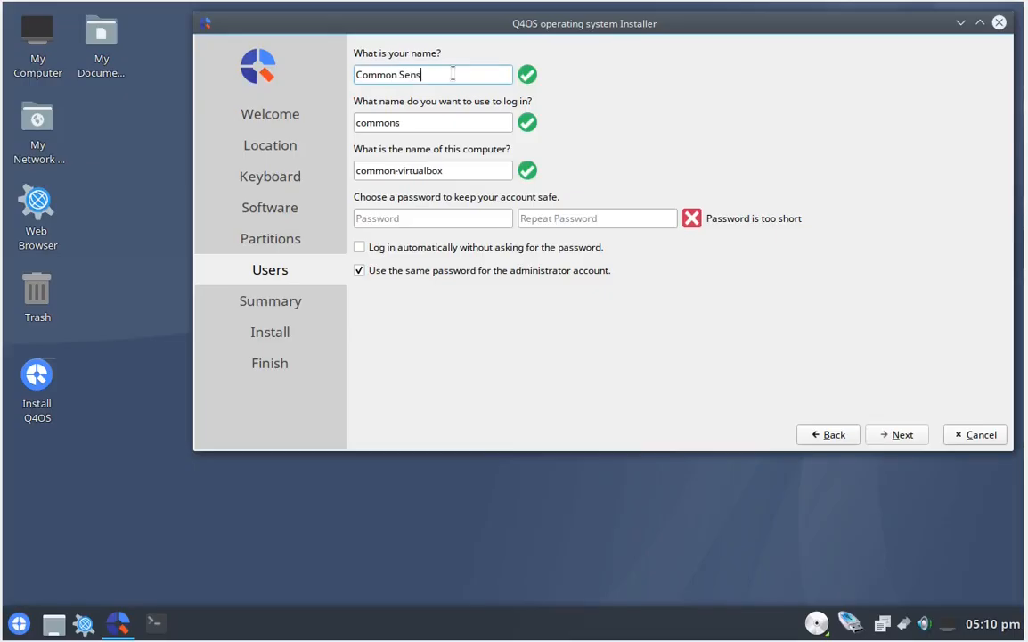
text(e Linux)
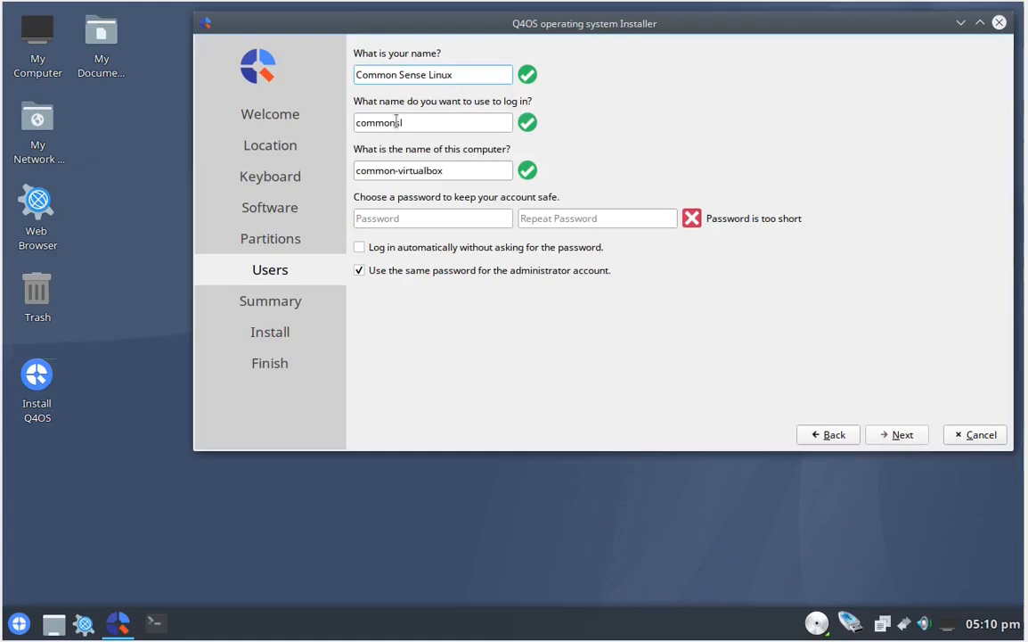
click(425, 121)
key(BackSpace)
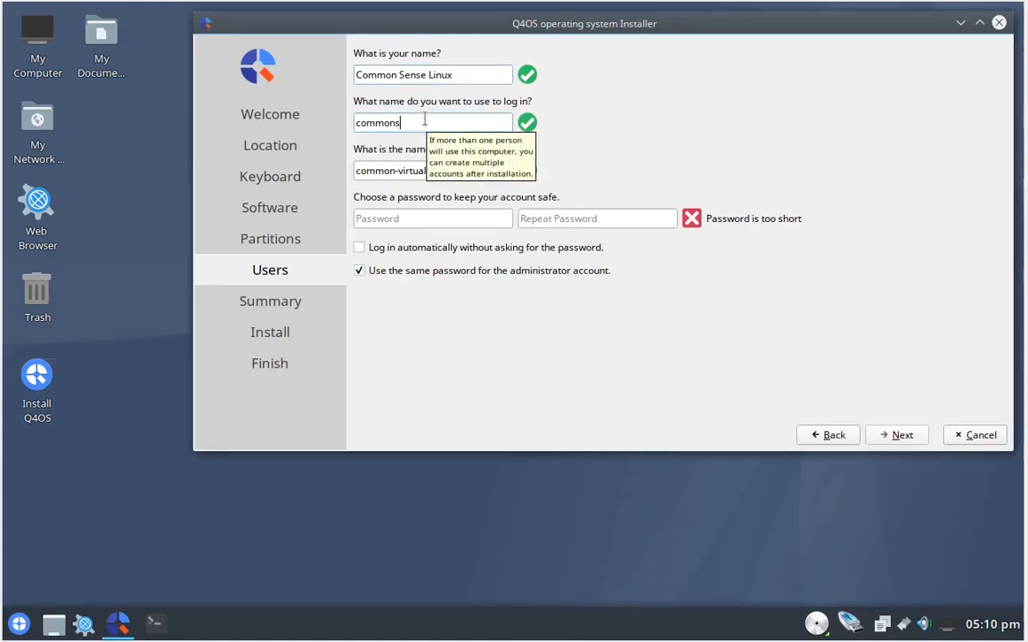
- Change the computer name to q4os-virtualbox
double_click(395, 173)
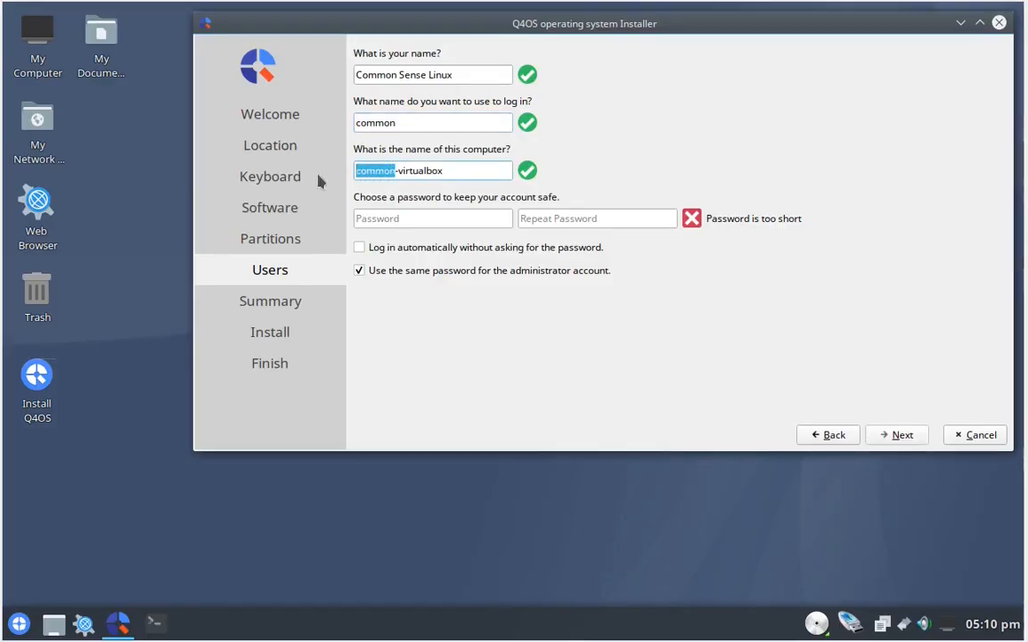
text(q4o)
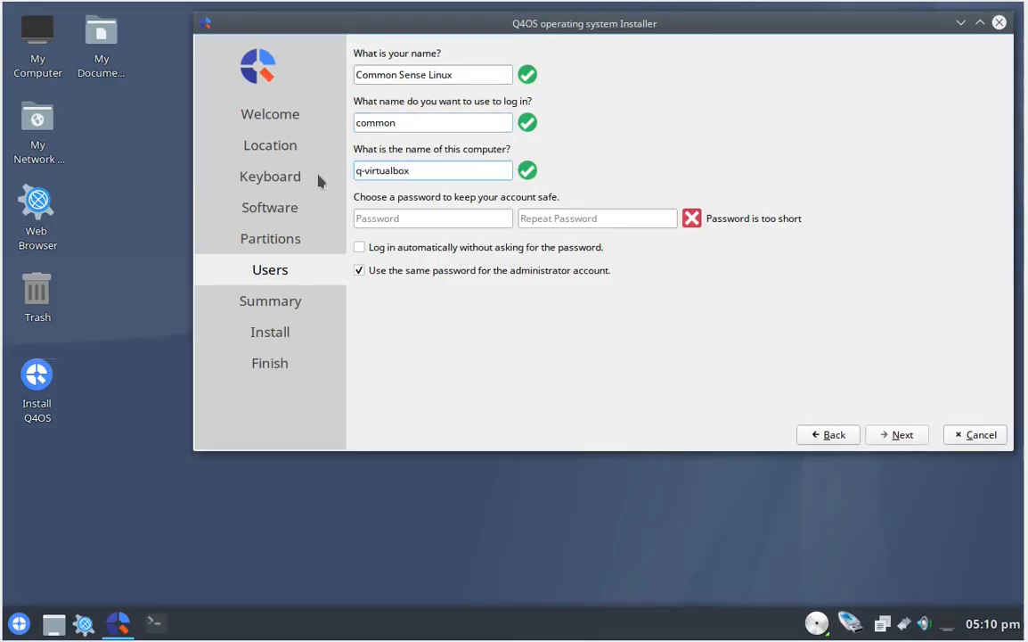
text(s)
- Enter the user account password and repeat it for confirmation
click(416, 218)
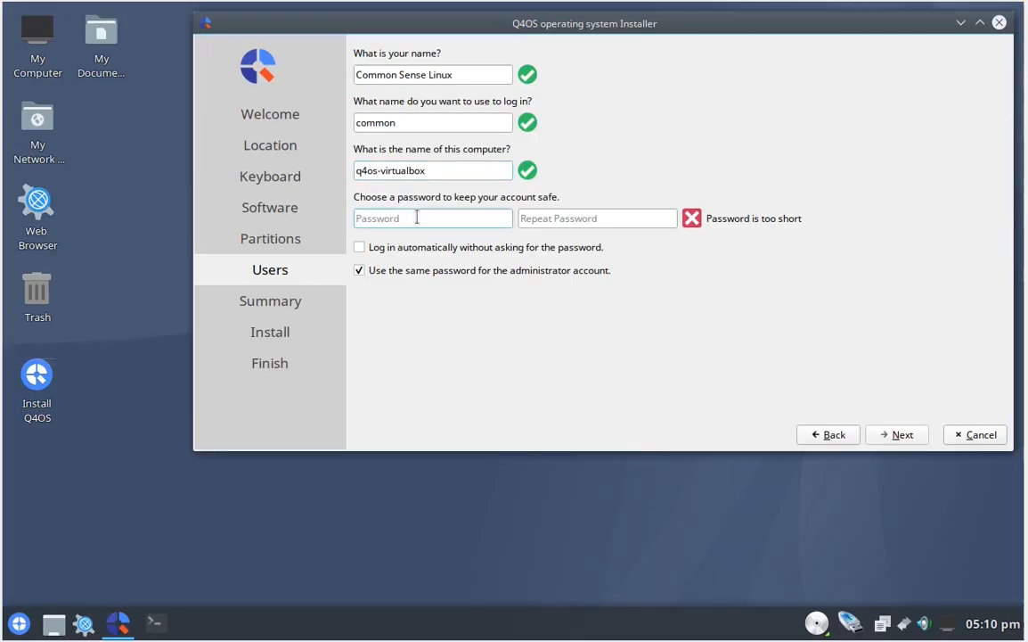
text(****)
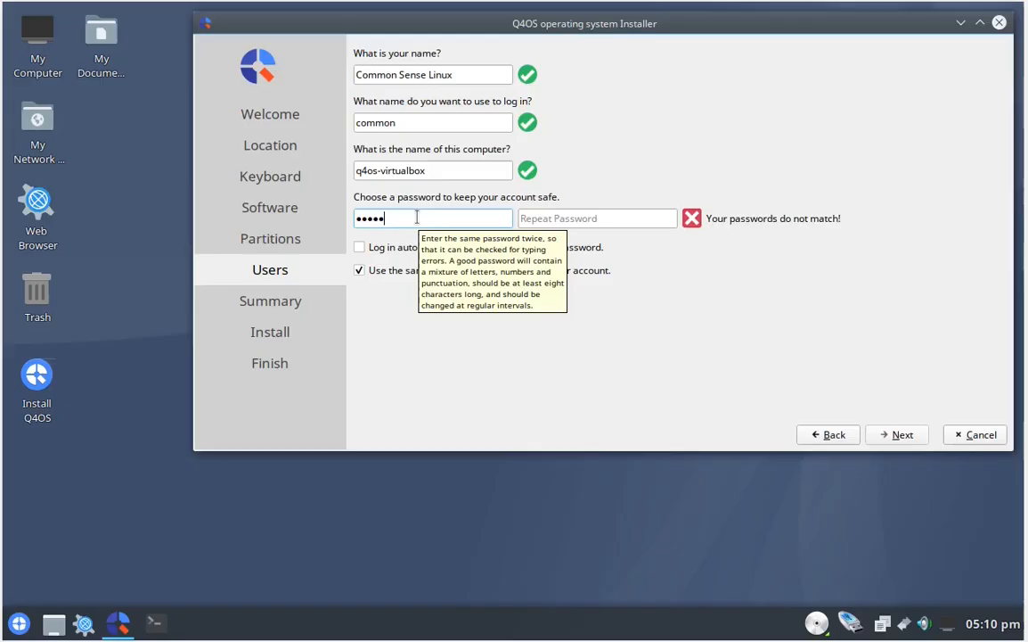
click(590, 218)
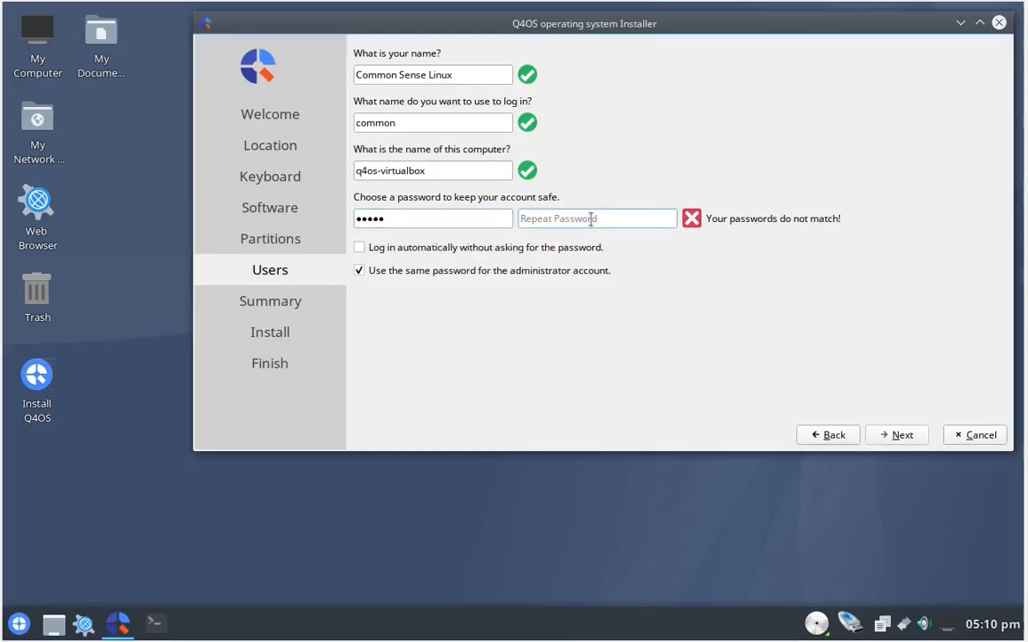
text(*****)
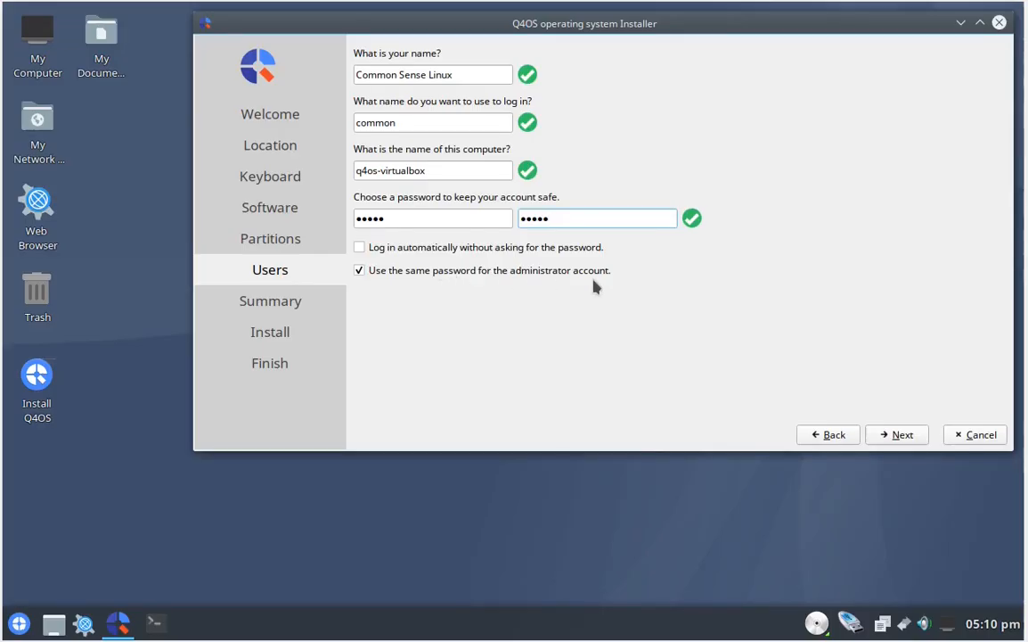
- Stop using the same password for the administrator account, and enter and repeat a separate administrator password
click(360, 271)
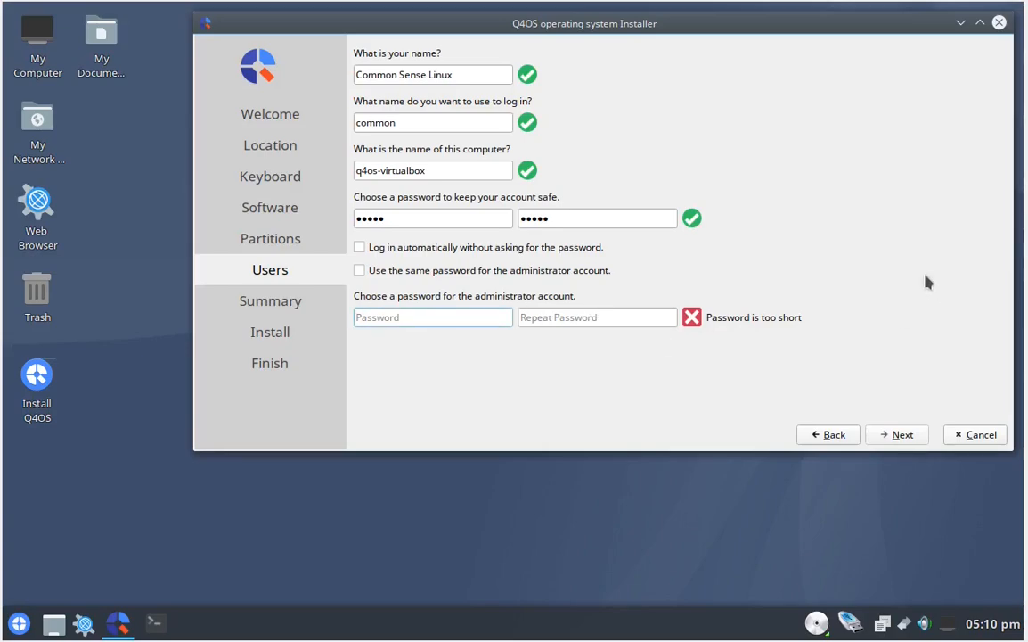
text(••)
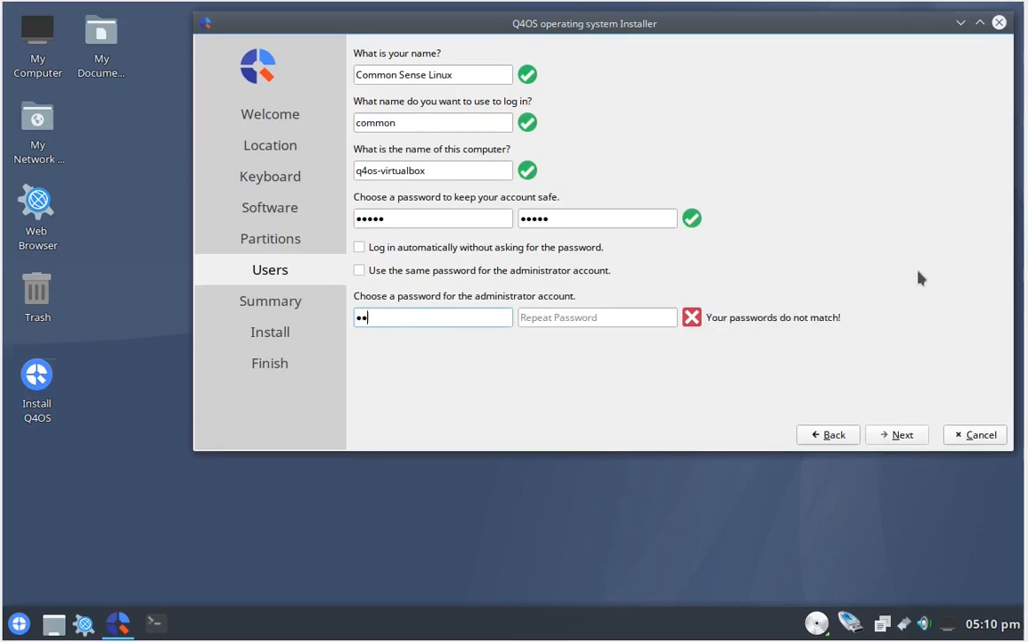
text(••••••)
click(605, 318)
text(••••••••)
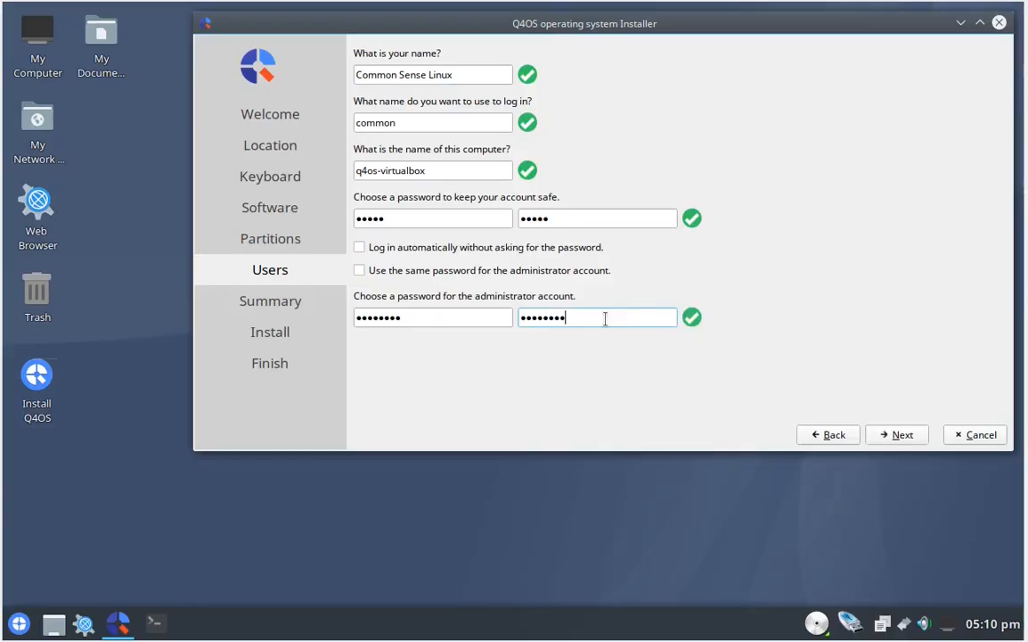
- Continue to the summary, start the installation, and briefly show the installation log while it runs
click(896, 435)
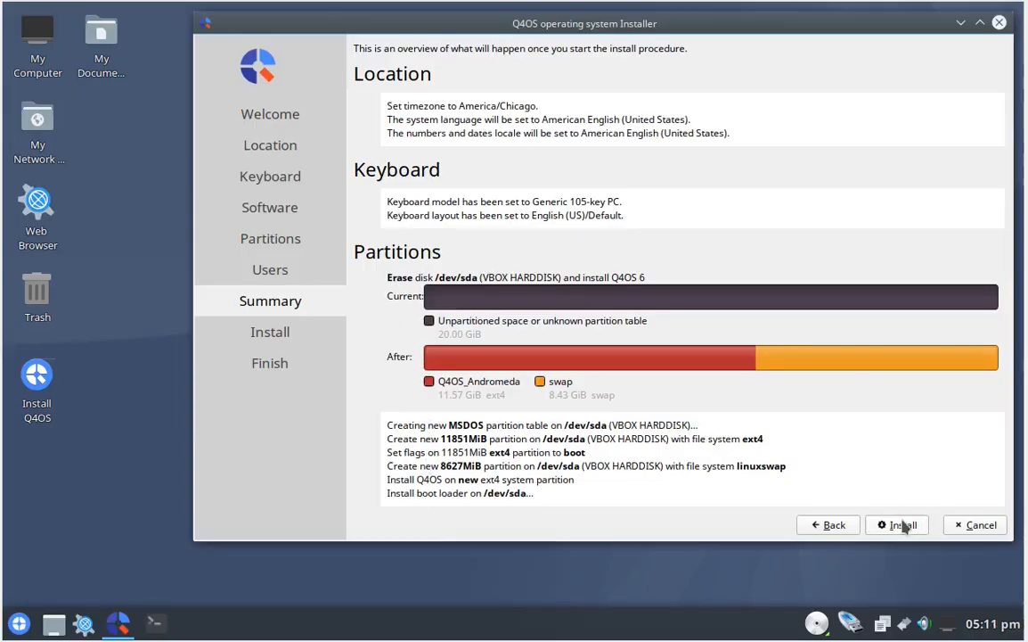
click(901, 525)
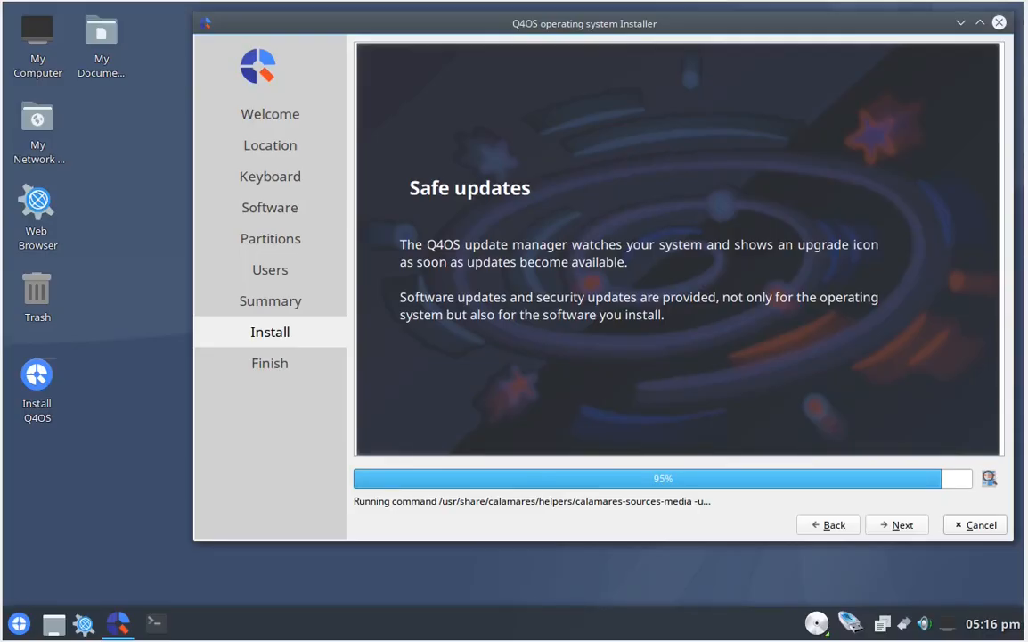
click(991, 479)
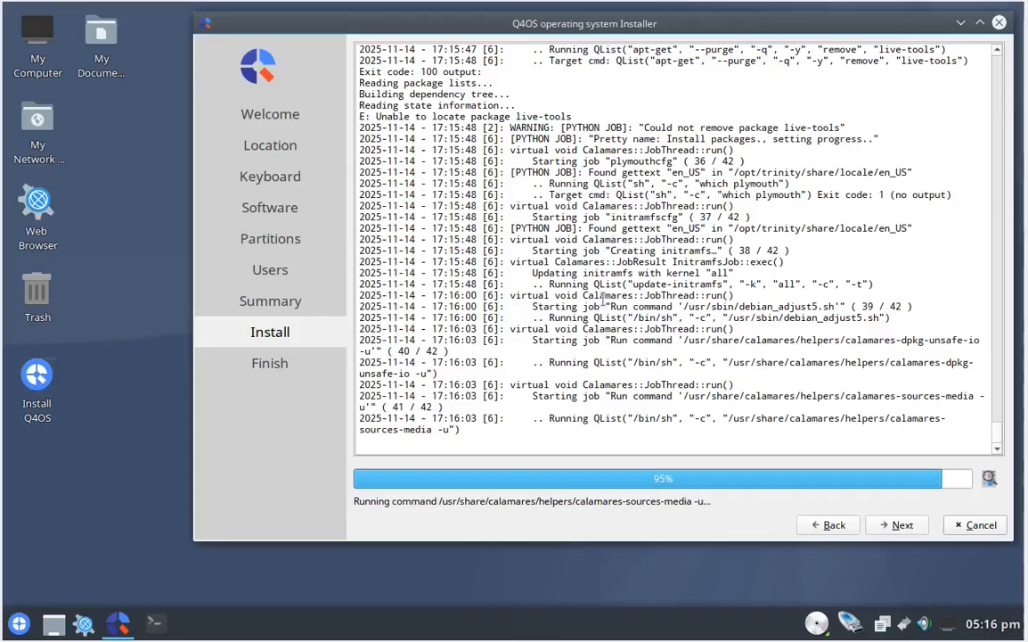
click(990, 478)
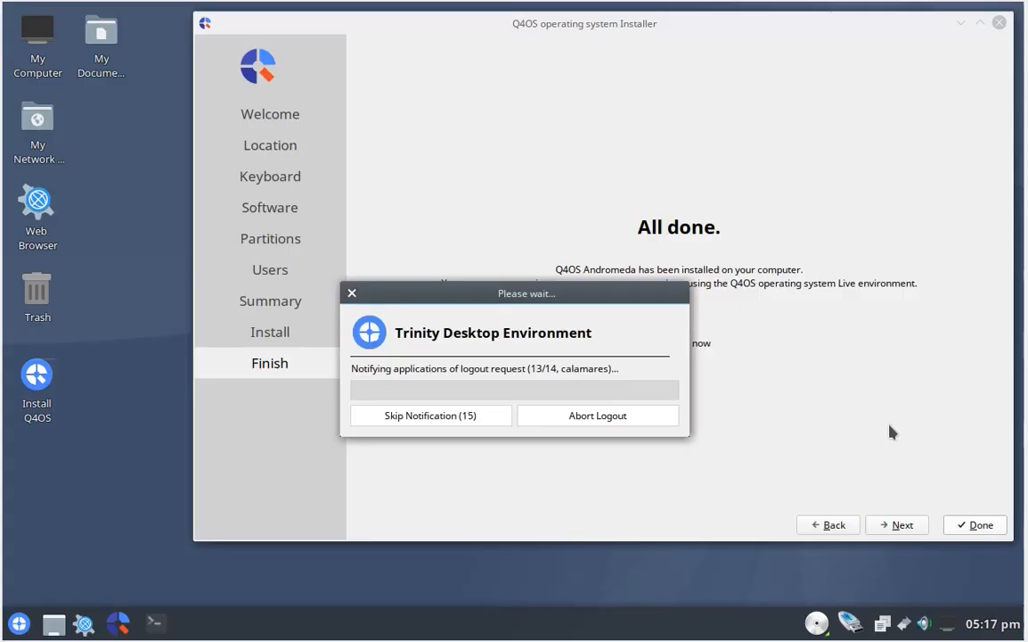
- Skip the pending logout notification to the installer so the live session closes
click(471, 417)
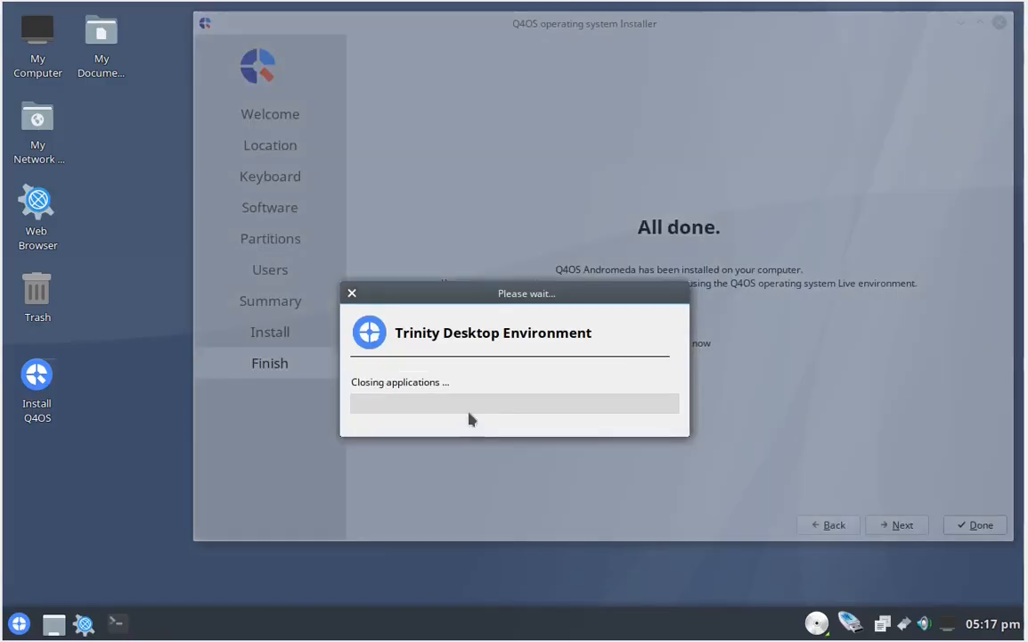